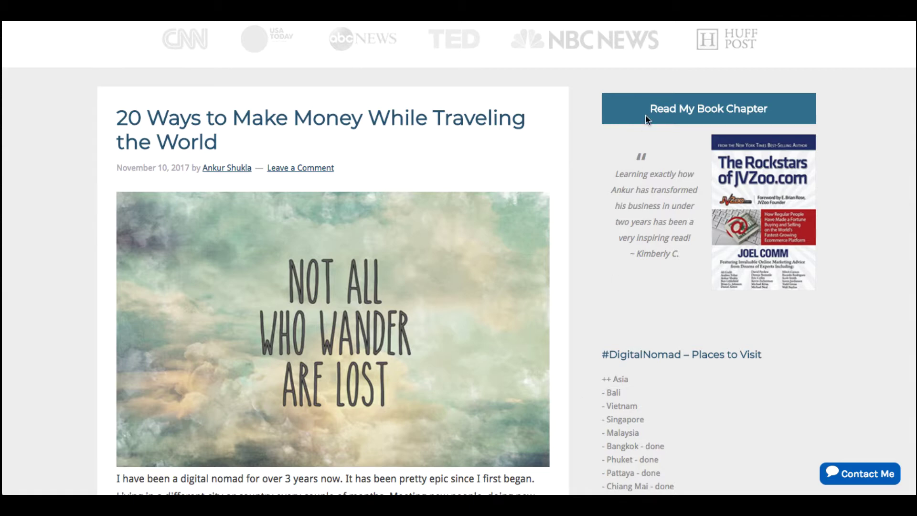
# - Scroll back up to the top of the '20 Ways to Make Money While Traveling the World' post
pyautogui.scroll(5, 646, 115)
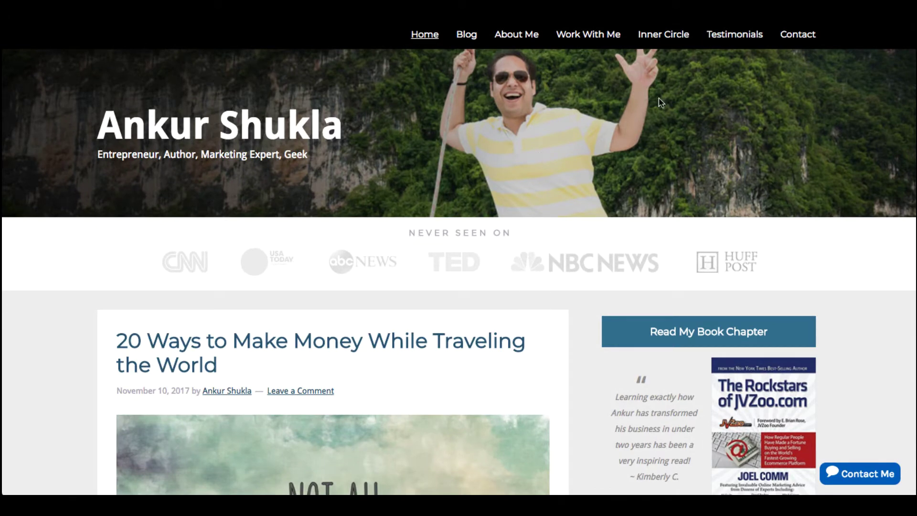
pyautogui.click(798, 34)
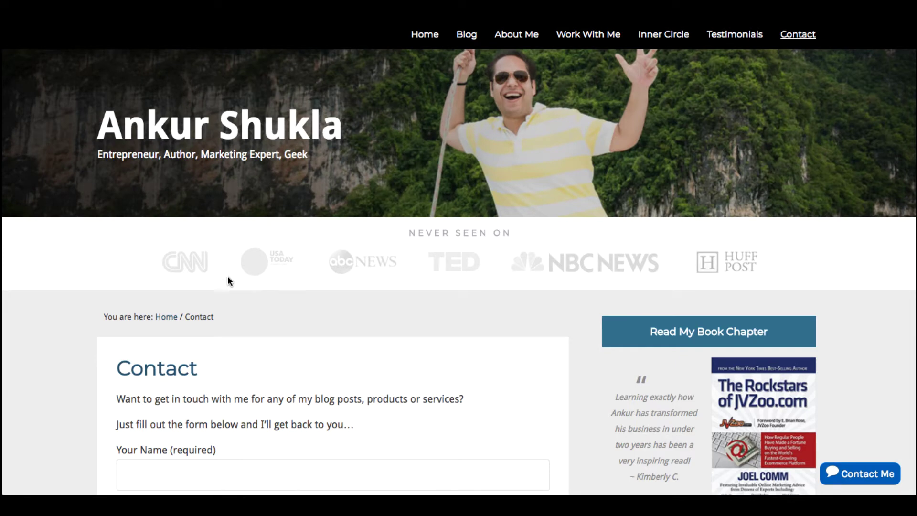
pyautogui.scroll(-5, 191, 306)
pyautogui.scroll(-7, 161, 324)
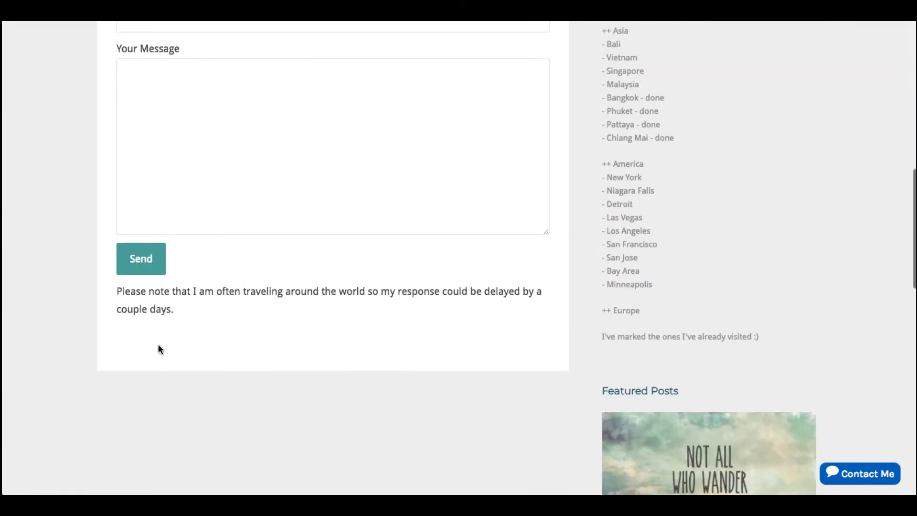
pyautogui.scroll(7, 232, 223)
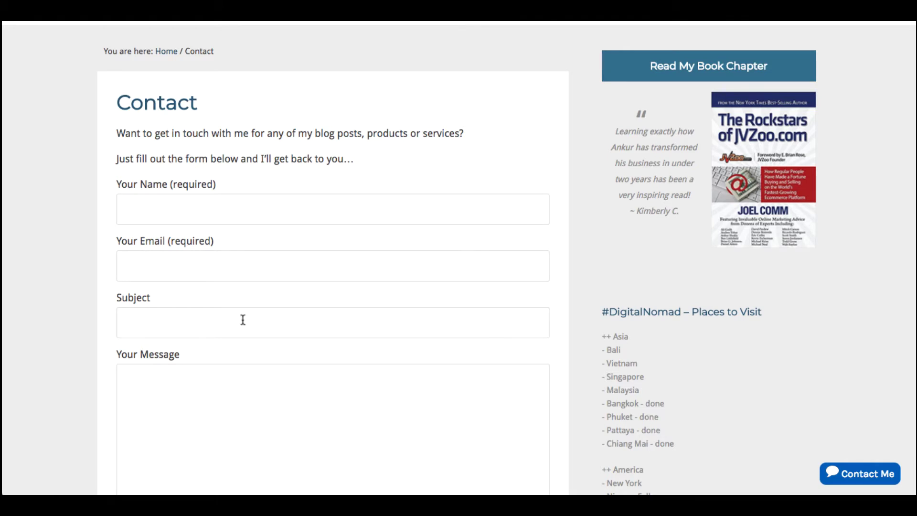
pyautogui.scroll(-4, 229, 274)
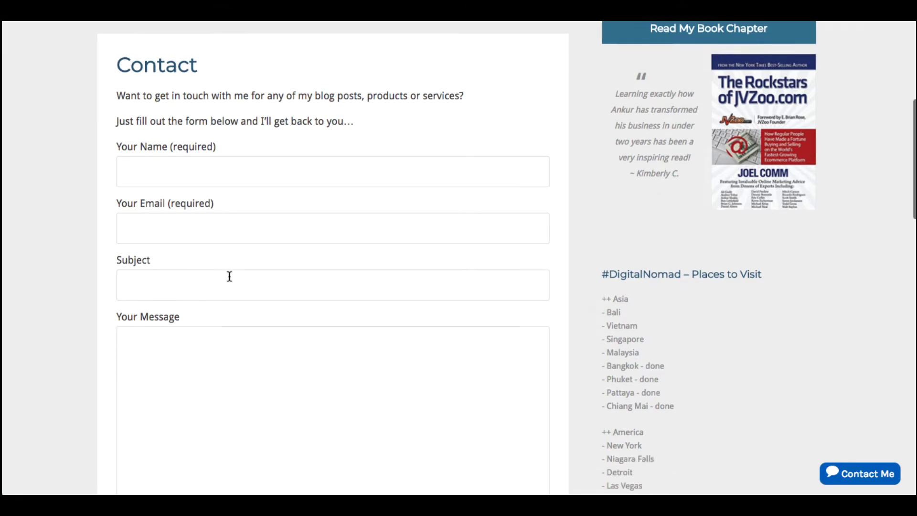
pyautogui.scroll(5, 229, 274)
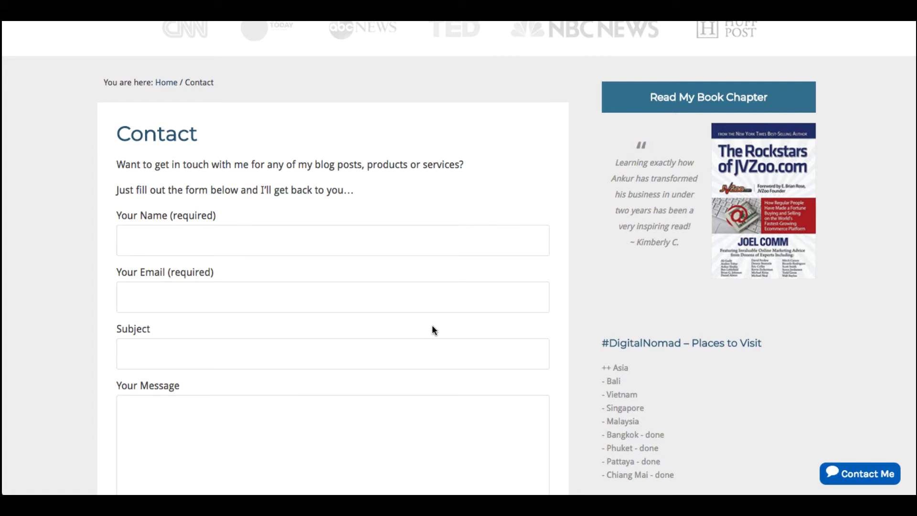
pyautogui.scroll(-1, 418, 316)
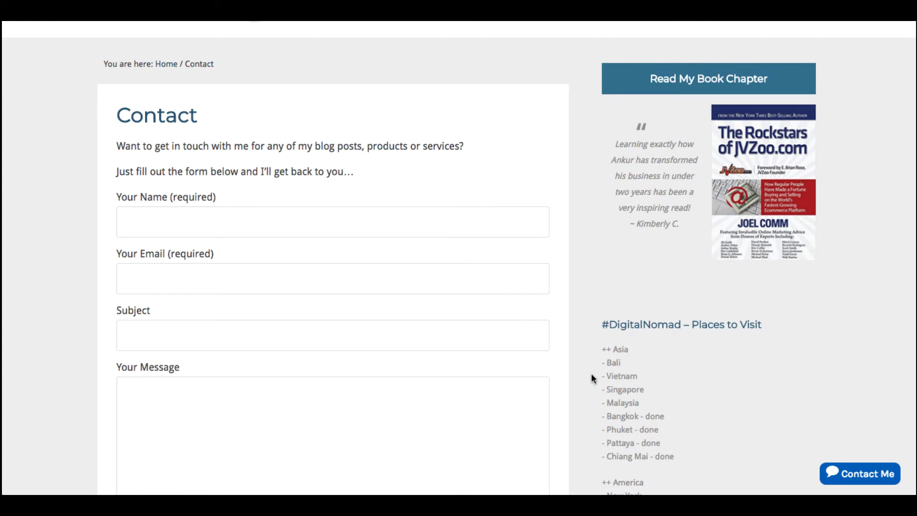
pyautogui.scroll(-3, 579, 375)
pyautogui.scroll(6, 579, 374)
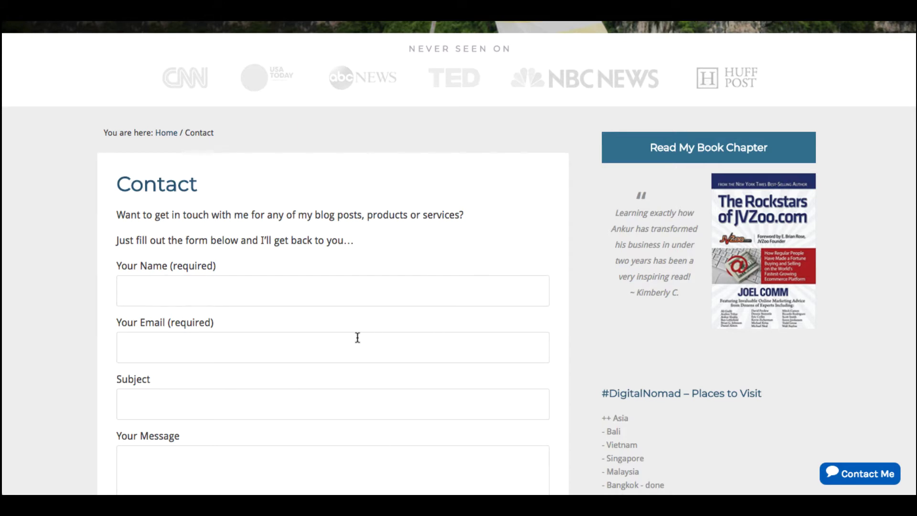
pyautogui.scroll(-10, 356, 338)
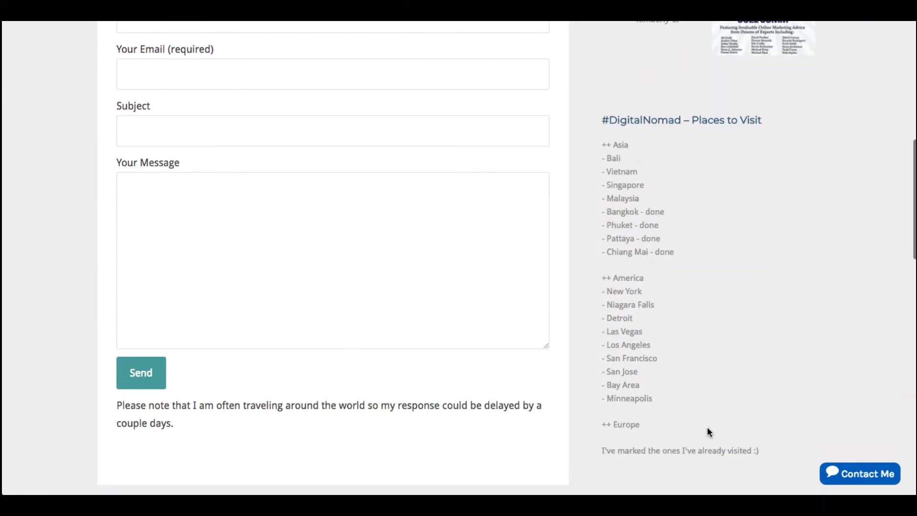
# - Open the floating Contact Me popup to display its social contact links
pyautogui.click(853, 476)
pyautogui.scroll(4, 612, 325)
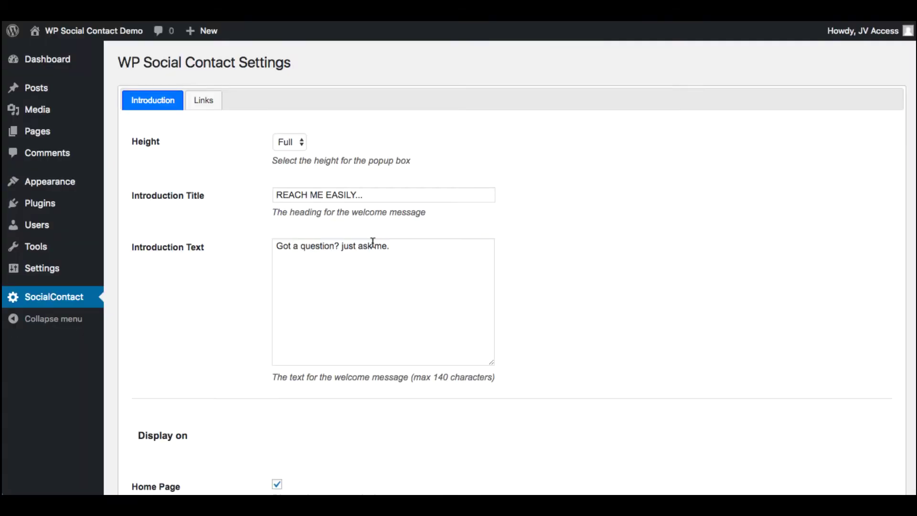
# - Review the introduction title and welcome message, leaving both unchanged
pyautogui.scroll(-6, 238, 281)
pyautogui.scroll(-3, 239, 274)
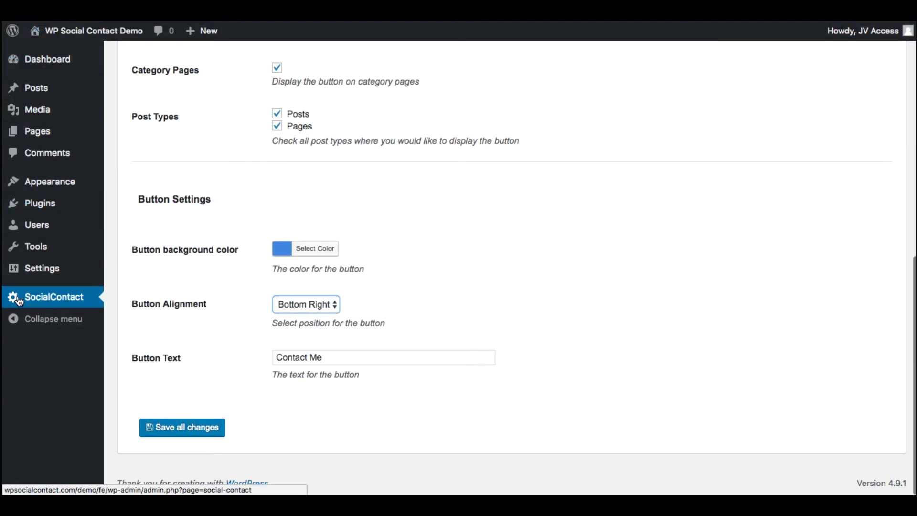
pyautogui.scroll(10, 153, 306)
pyautogui.scroll(1, 154, 306)
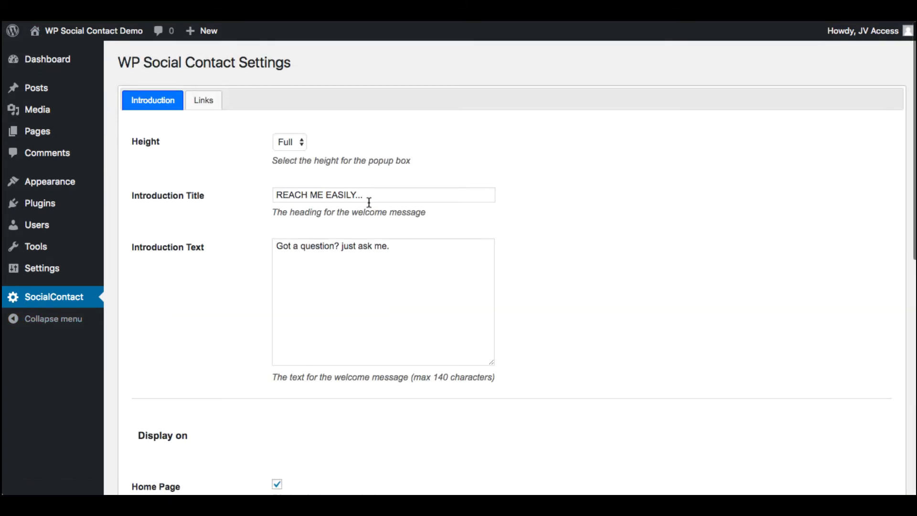
pyautogui.moveTo(368, 198); pyautogui.dragTo(293, 196)
pyautogui.click(311, 280)
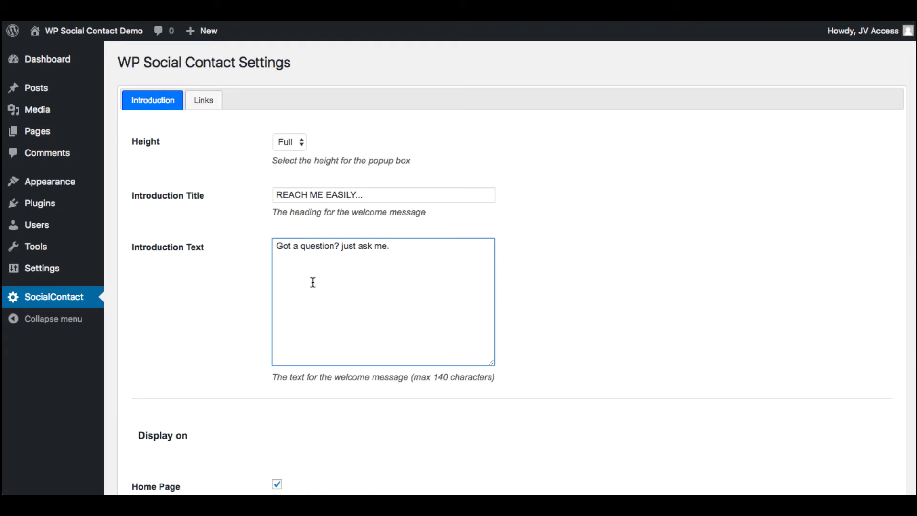
# - Check the Contact Me button text and alignment, keeping the position at Bottom Right
pyautogui.scroll(-3, 312, 282)
pyautogui.scroll(-12, 411, 221)
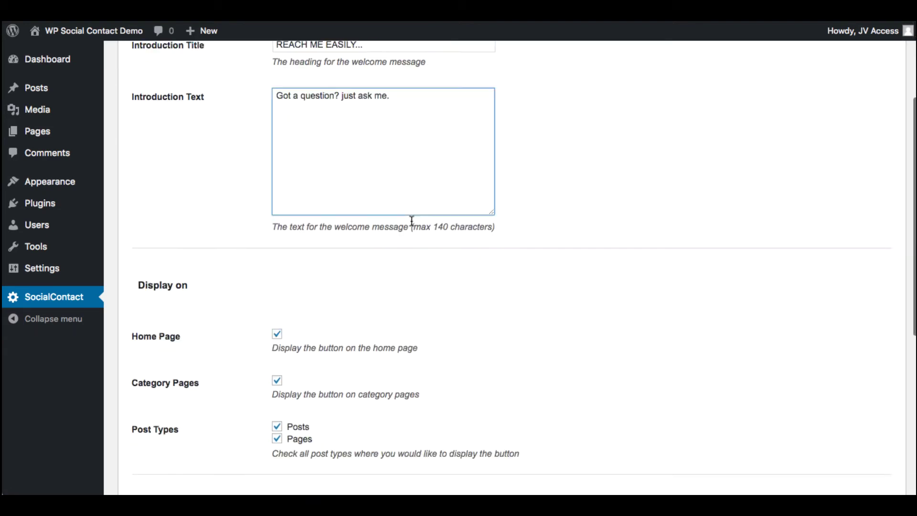
pyautogui.moveTo(336, 353); pyautogui.dragTo(266, 356)
pyautogui.click(348, 356)
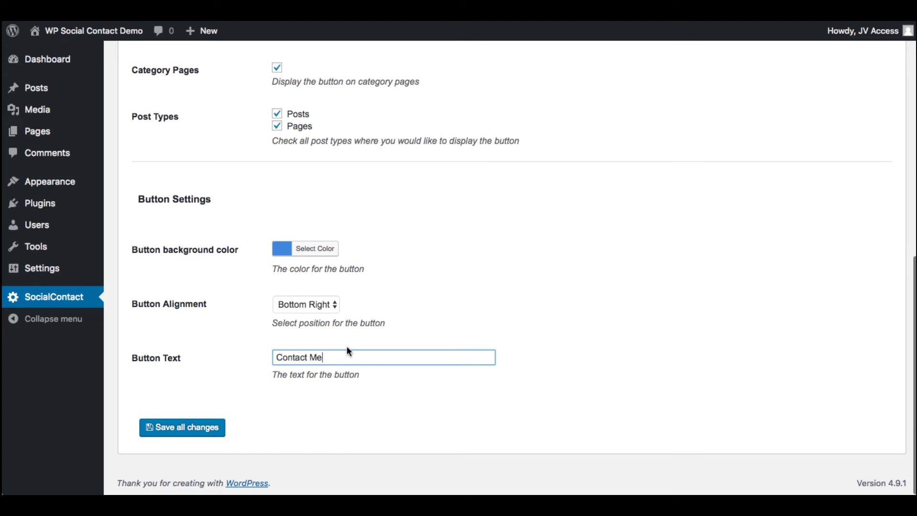
pyautogui.click(317, 304)
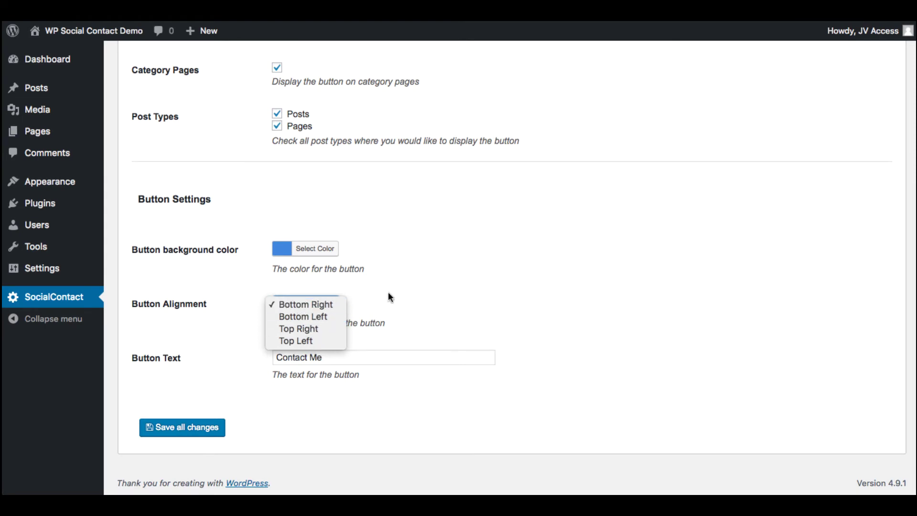
pyautogui.click(437, 297)
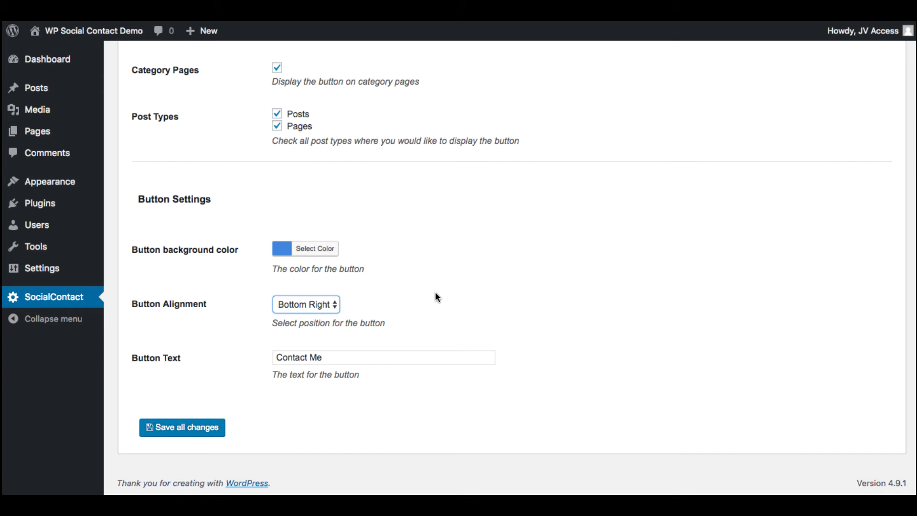
pyautogui.click(329, 304)
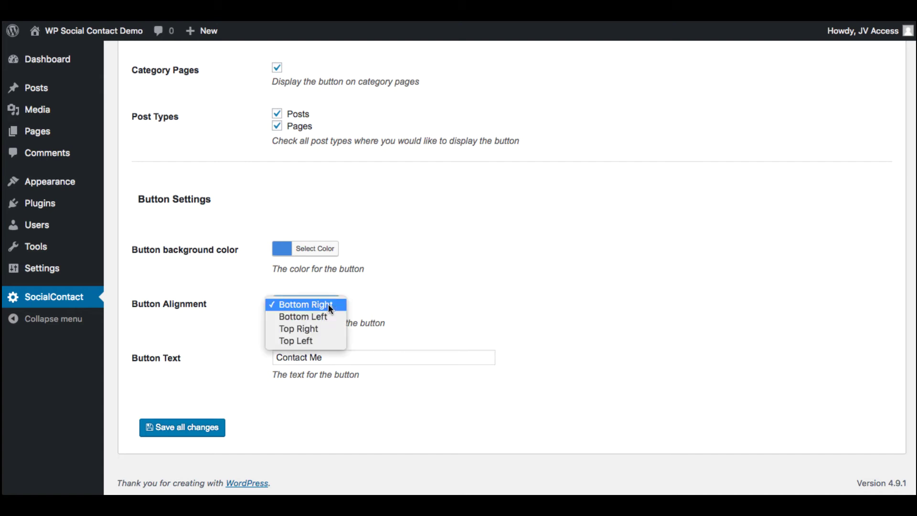
pyautogui.click(377, 276)
pyautogui.scroll(5, 376, 276)
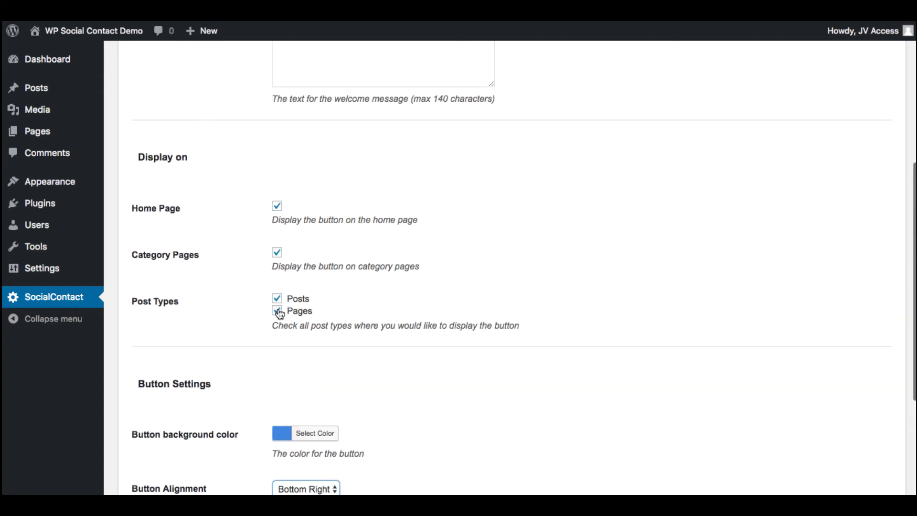
pyautogui.scroll(6, 279, 296)
pyautogui.click(210, 113)
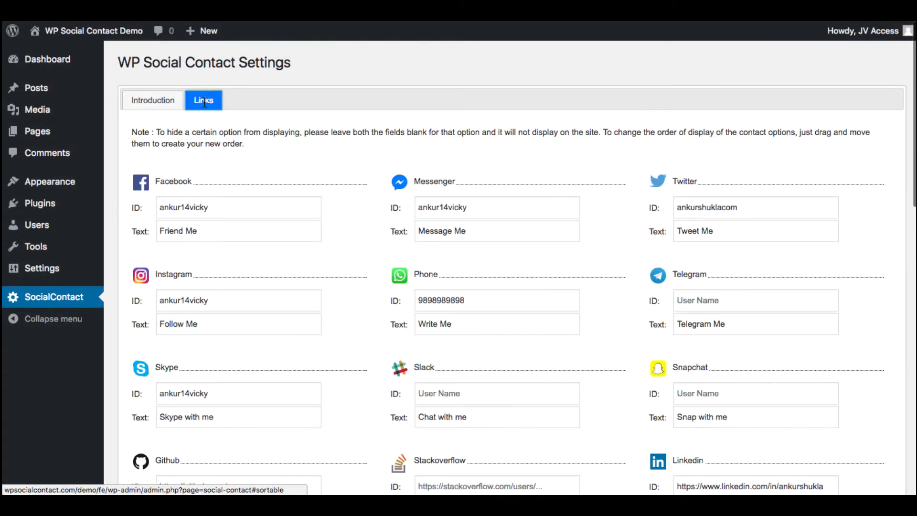
pyautogui.scroll(-8, 344, 212)
pyautogui.scroll(-3, 344, 212)
pyautogui.scroll(12, 343, 212)
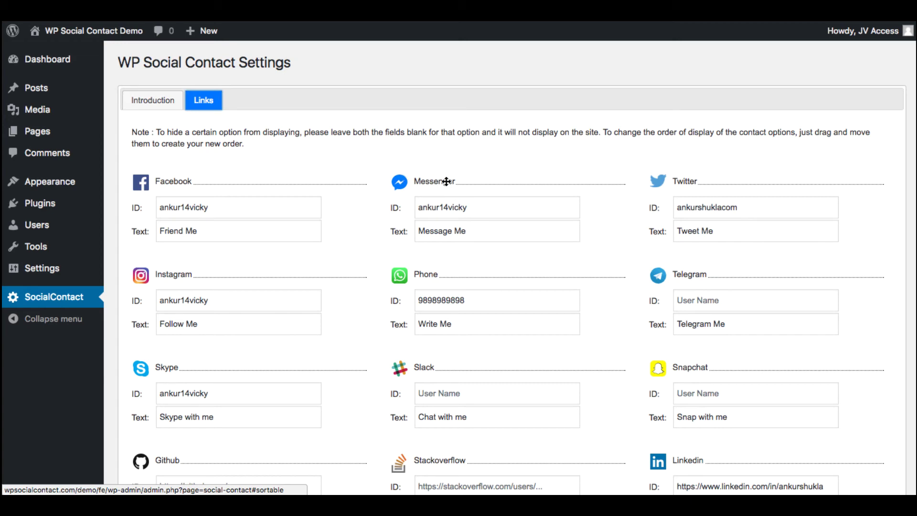
pyautogui.scroll(-5, 381, 229)
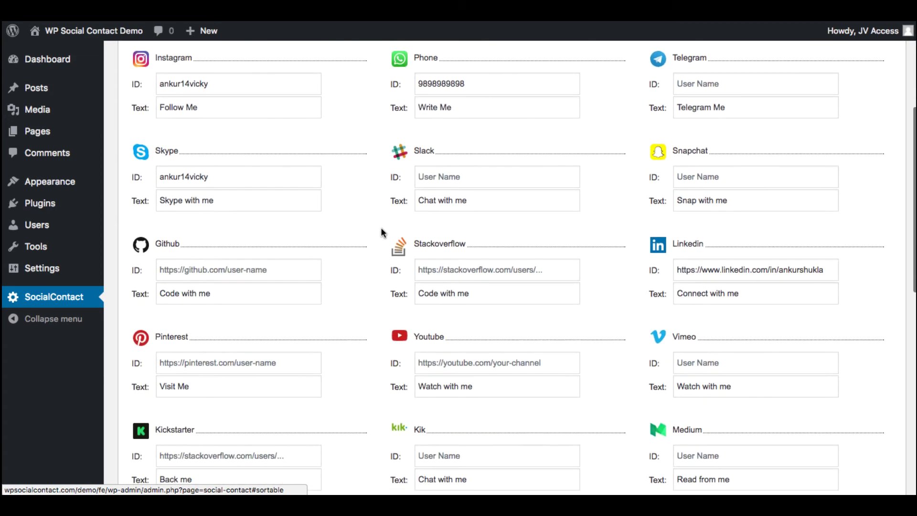
pyautogui.scroll(-8, 381, 230)
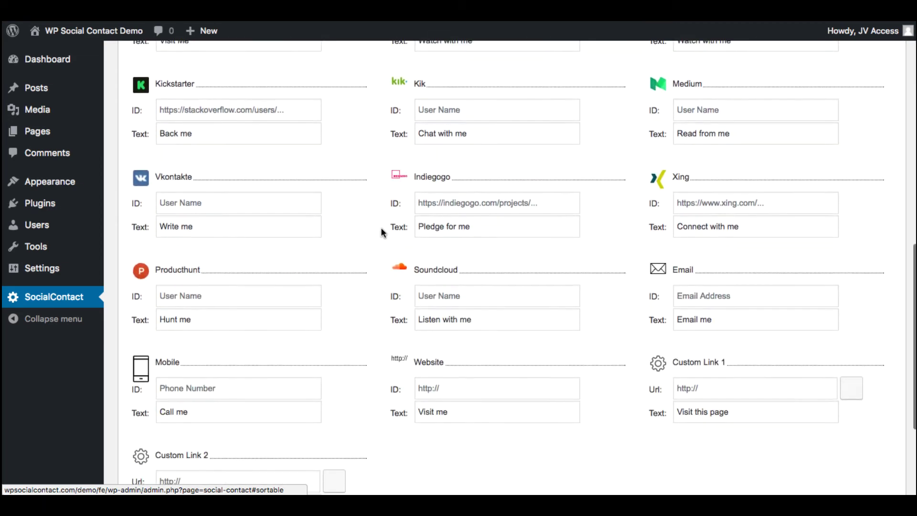
pyautogui.scroll(5, 381, 231)
pyautogui.scroll(-4, 281, 275)
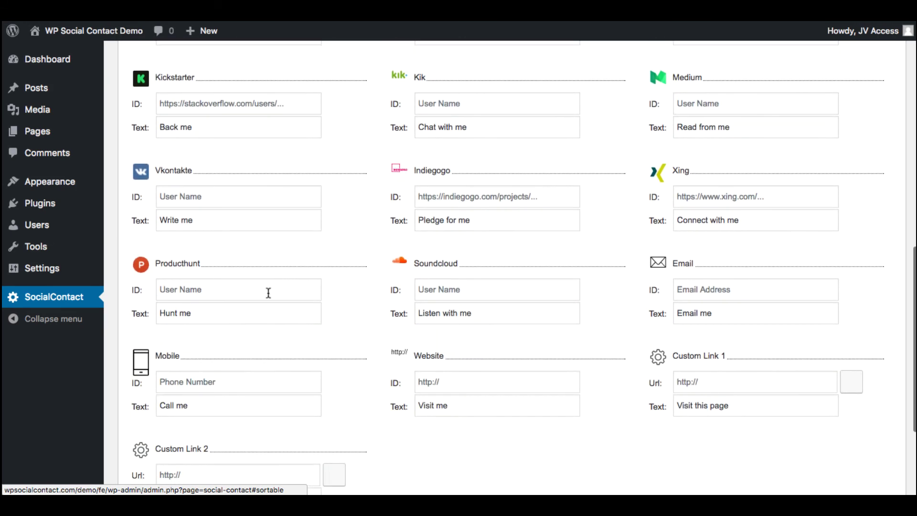
pyautogui.scroll(-2, 268, 292)
pyautogui.scroll(15, 430, 292)
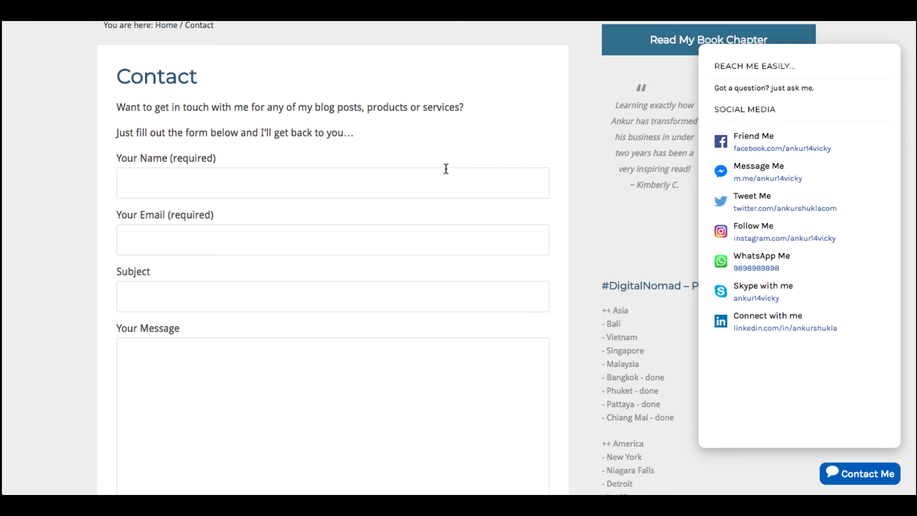
pyautogui.scroll(3, 446, 169)
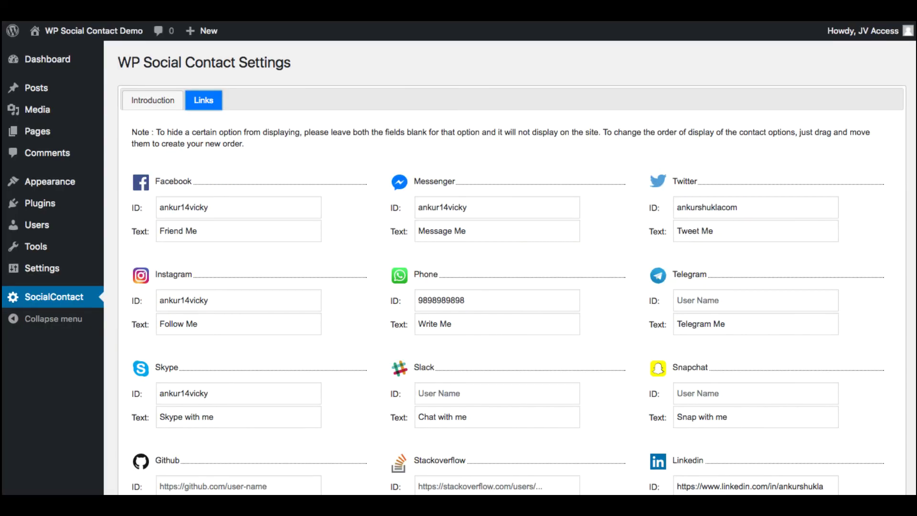
pyautogui.scroll(-15, 442, 157)
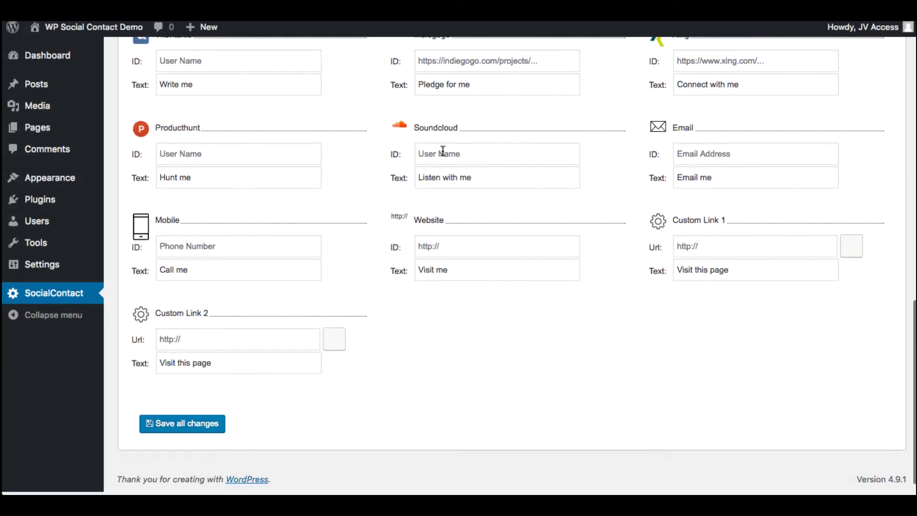
pyautogui.scroll(15, 442, 151)
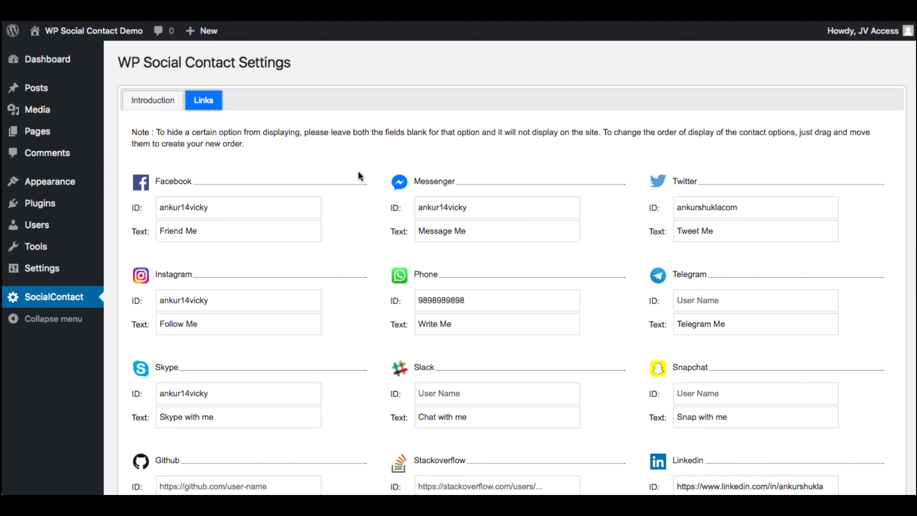
pyautogui.scroll(-3, 400, 212)
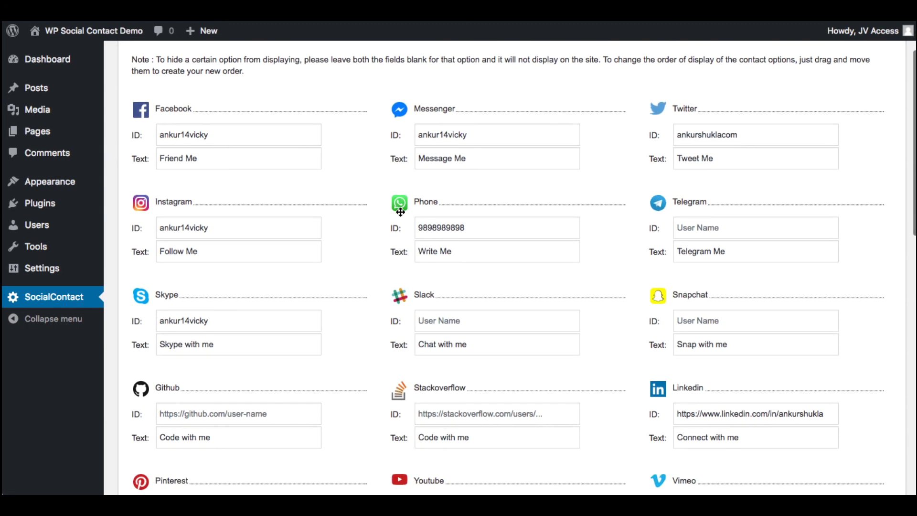
pyautogui.scroll(-5, 343, 229)
pyautogui.scroll(7, 345, 228)
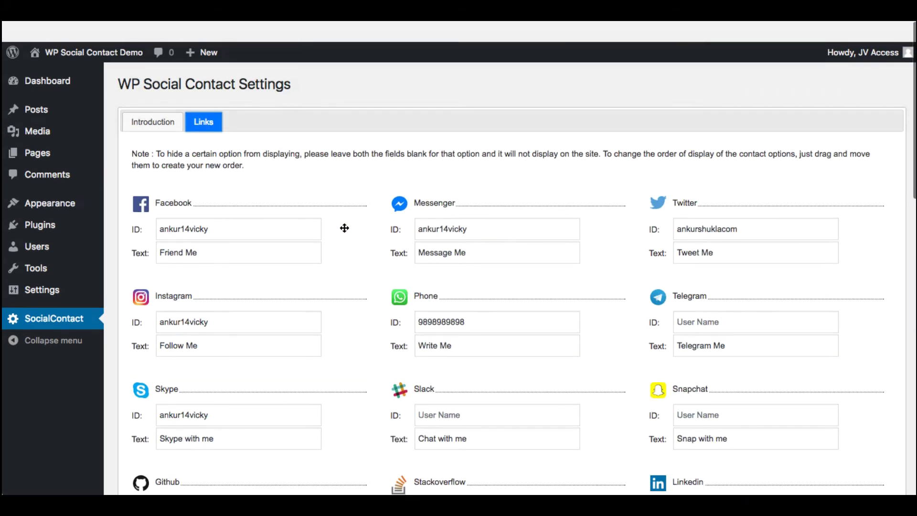